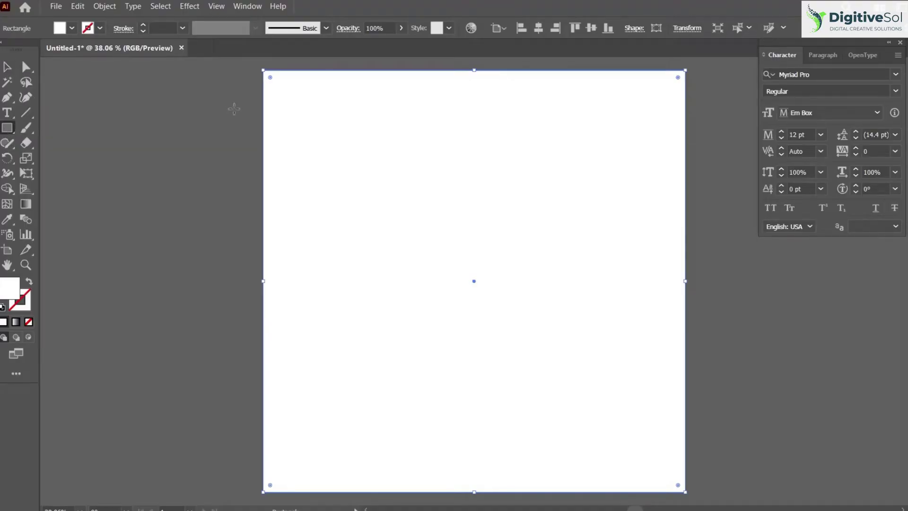
Fill the background square with dark blue after trying tan and cyan.
key("v")
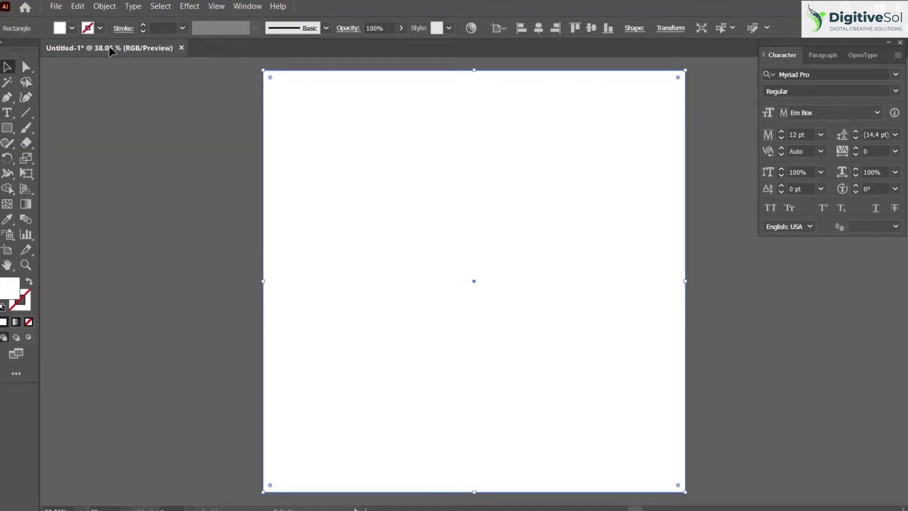
left_click(71, 28)
left_click(73, 68)
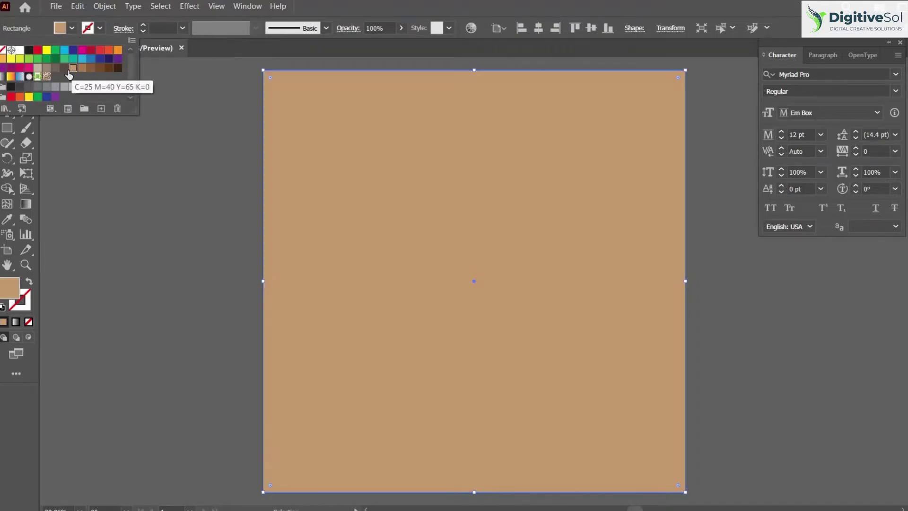
left_click(64, 50)
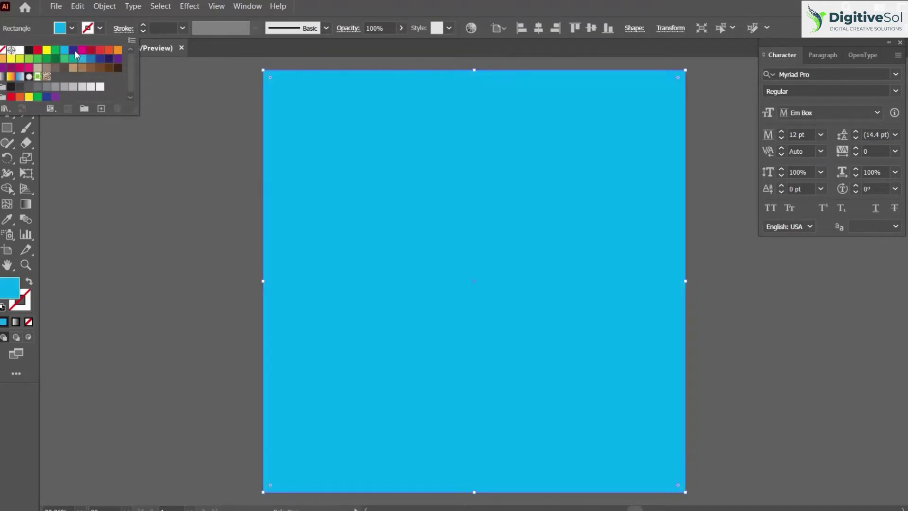
left_click(75, 50)
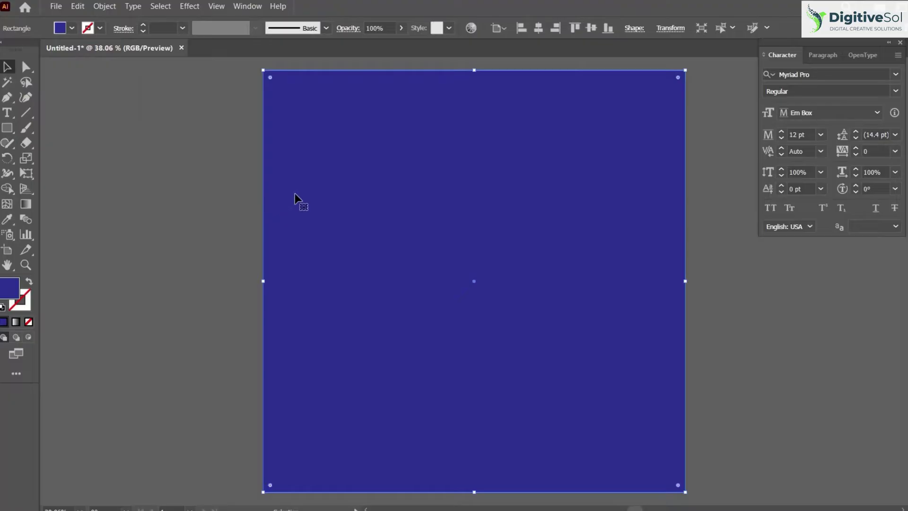
Deselect, then draw an area text box over the middle of the square.
key("ctrl+shift+a")
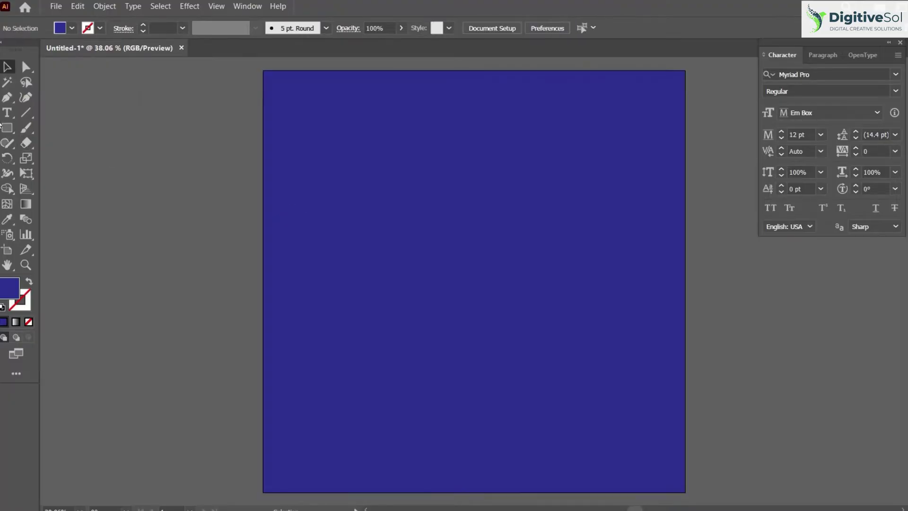
left_click(7, 113)
left_click_drag(316, 179, 639, 393)
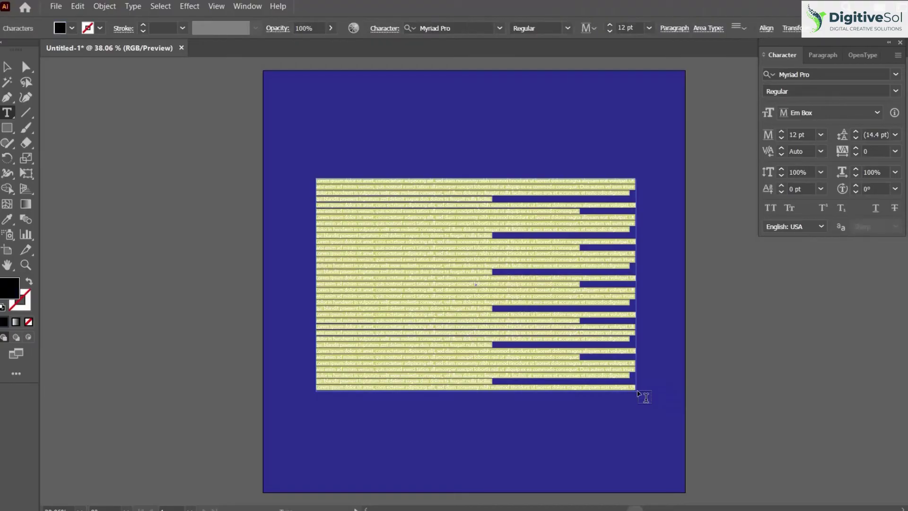
Replace the placeholder with the name SAAD AHMED in capitals on two lines.
key("Delete")
key("Caps_Lock")
key("Return")
type("K")
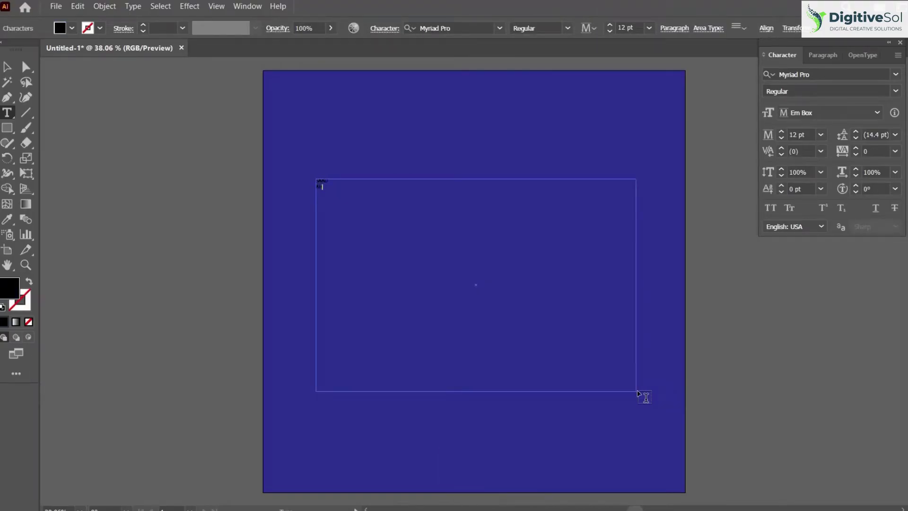
Set all of the name text in Poppins Black.
key("ctrl+a")
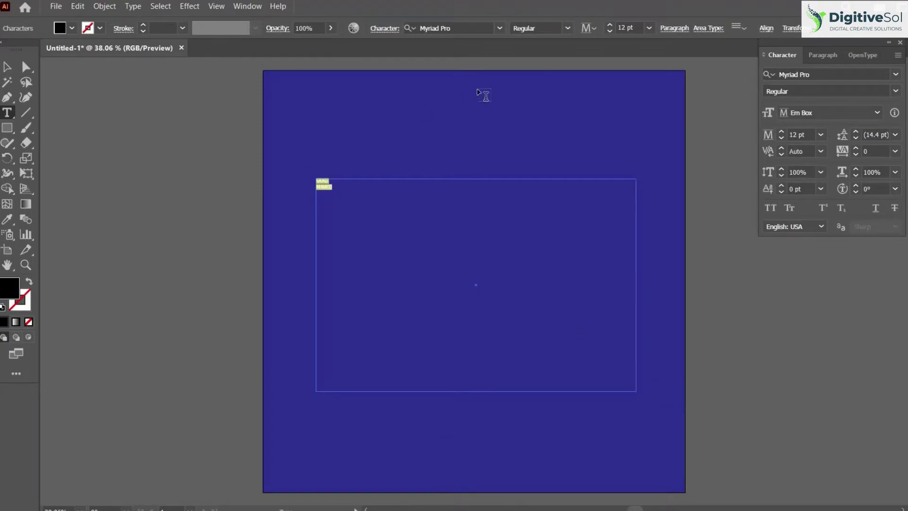
left_click(449, 28)
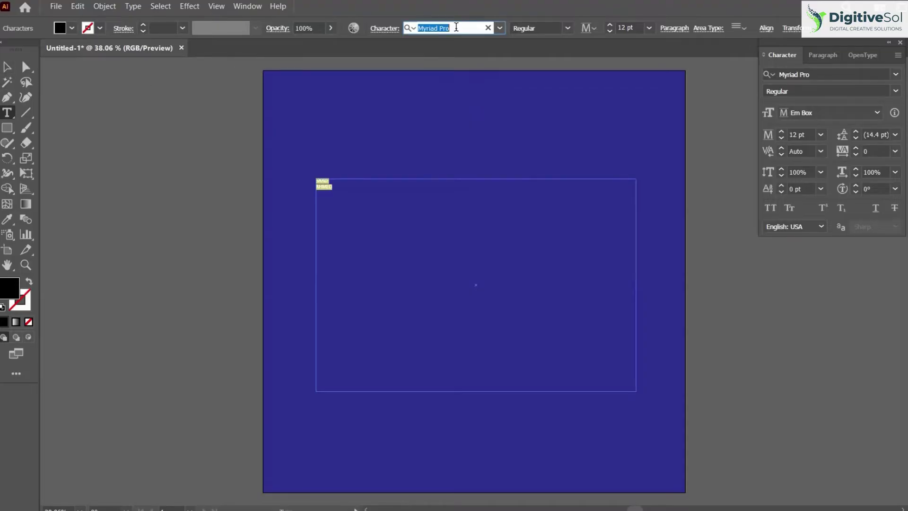
type("POP")
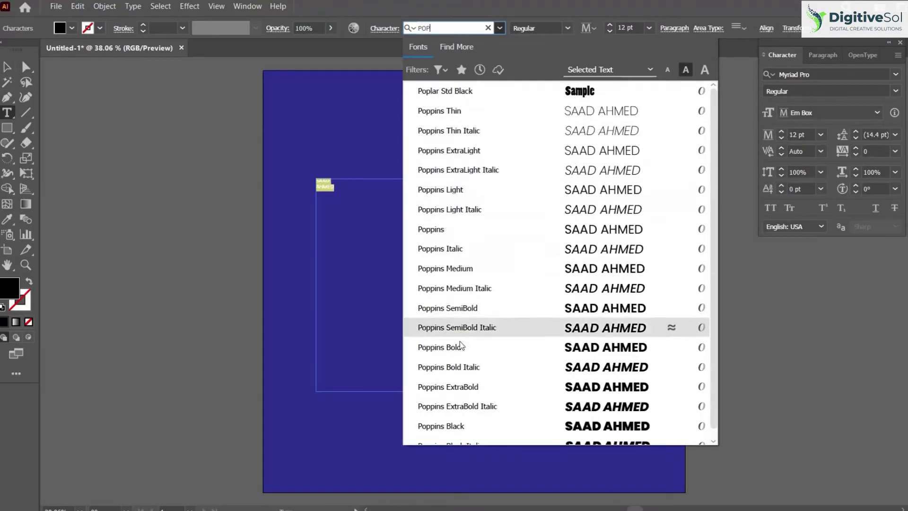
left_click(466, 426)
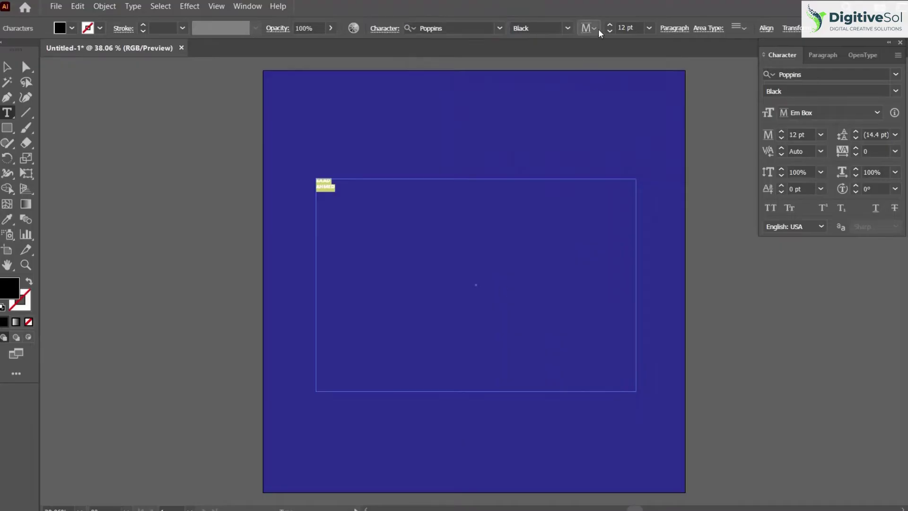
Set the name's font size to 200 pt after trying 350 and 250 pt.
left_click_drag(609, 25, 609, 24)
left_click(625, 27)
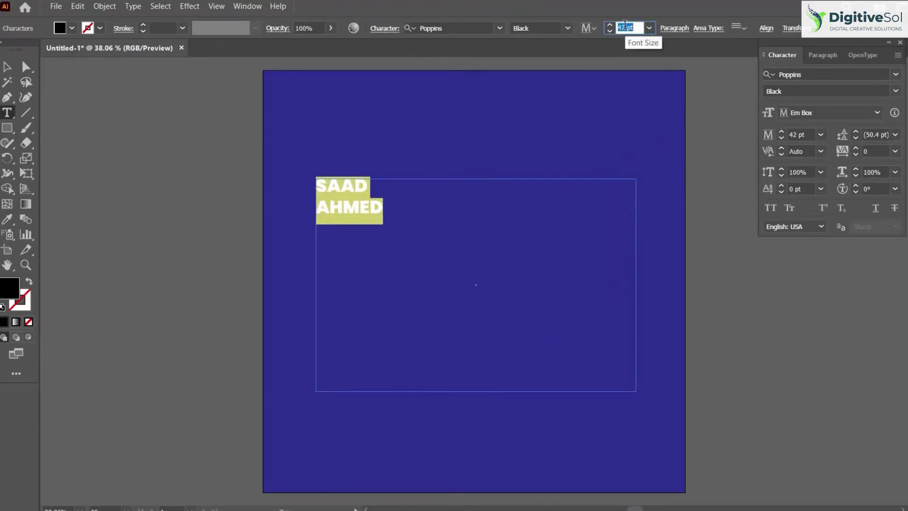
type("350")
key("Return")
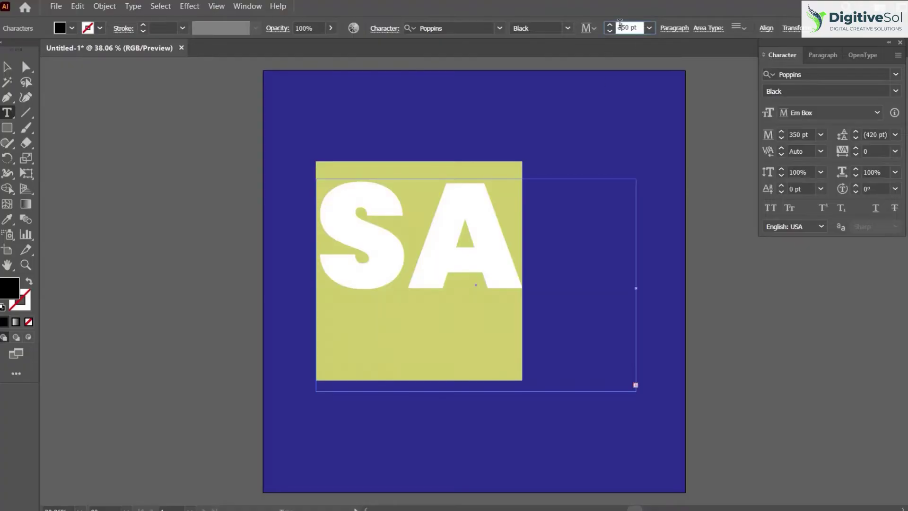
type("250")
key("Return")
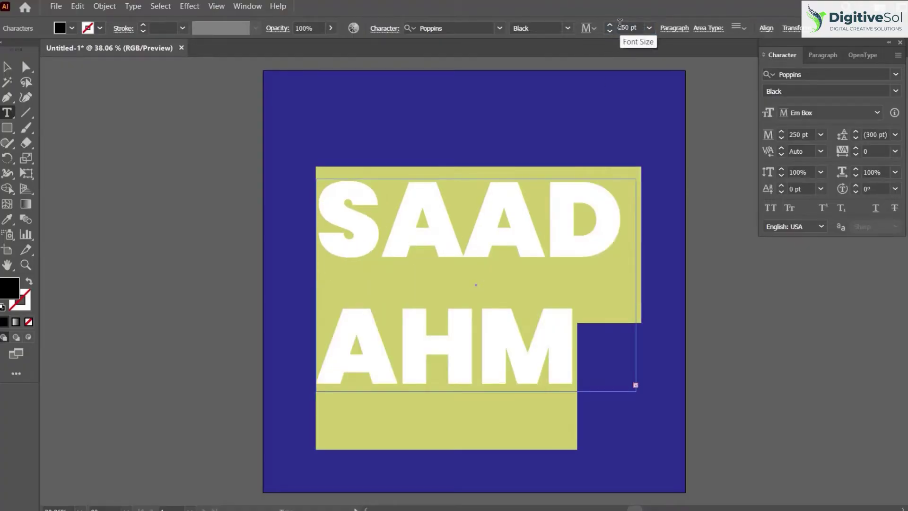
left_click(620, 24)
type("200")
key("Return")
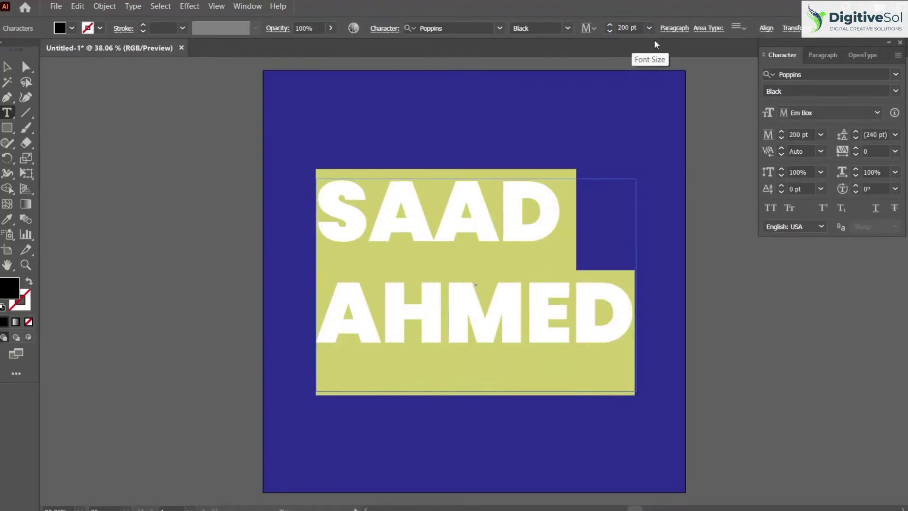
Right-align both lines and move the name left and down on the square.
left_click(675, 29)
left_click(594, 50)
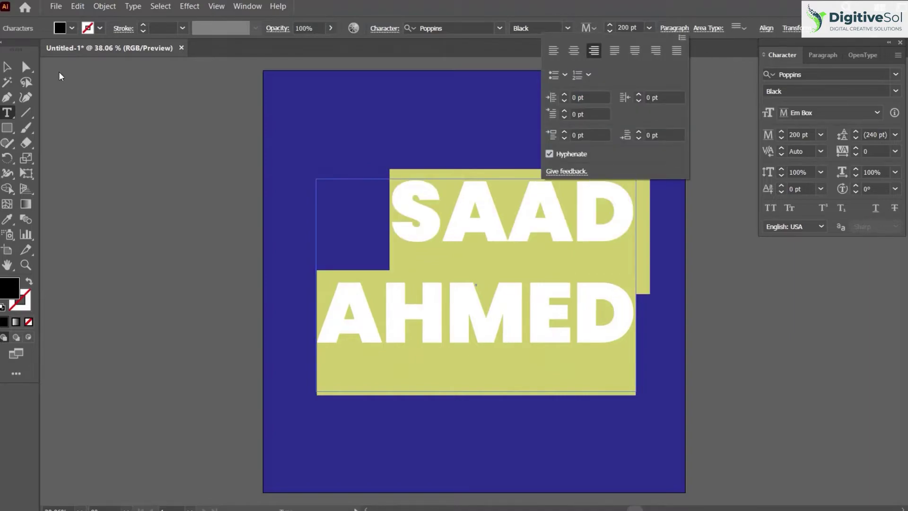
left_click(8, 68)
left_click_drag(570, 216, 554, 240)
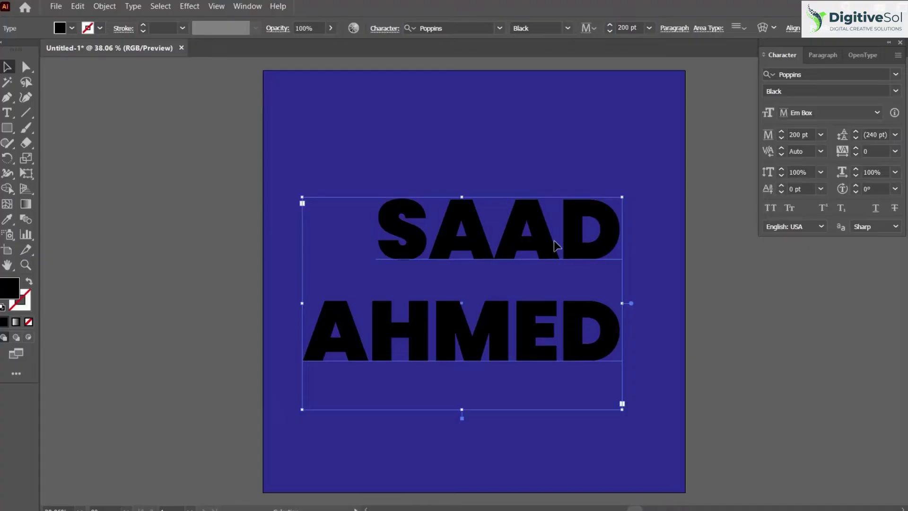
left_click(100, 28)
Make the letters white with a yellow outline.
left_click(20, 51)
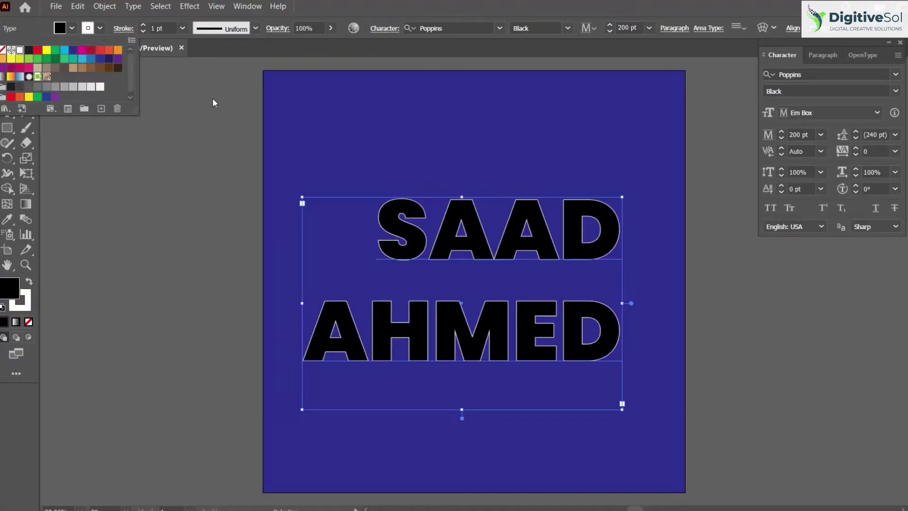
left_click(28, 283)
left_click(99, 30)
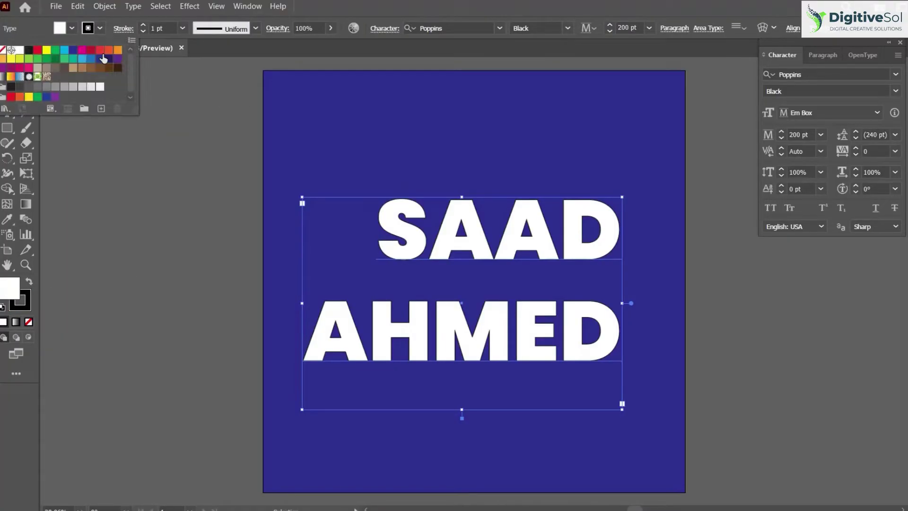
left_click(11, 59)
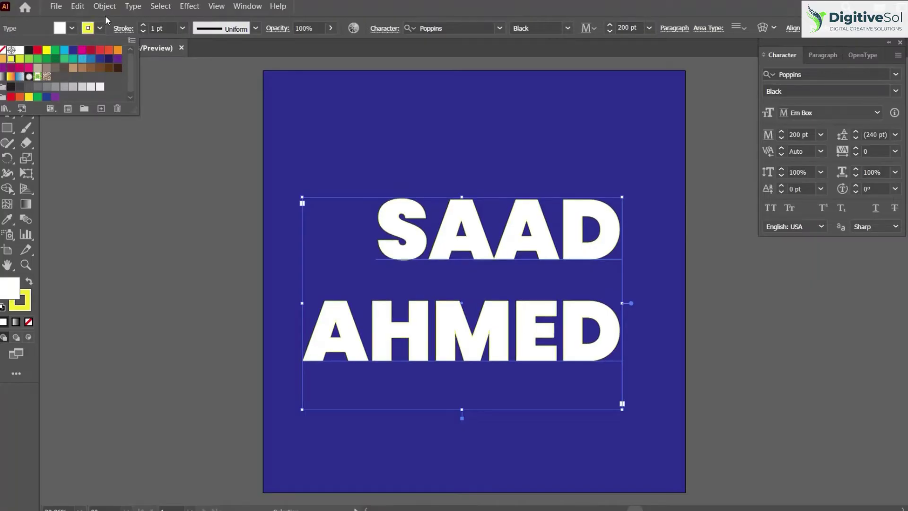
Set the outline weight to 10 pt after trying 20 pt.
left_click(156, 28)
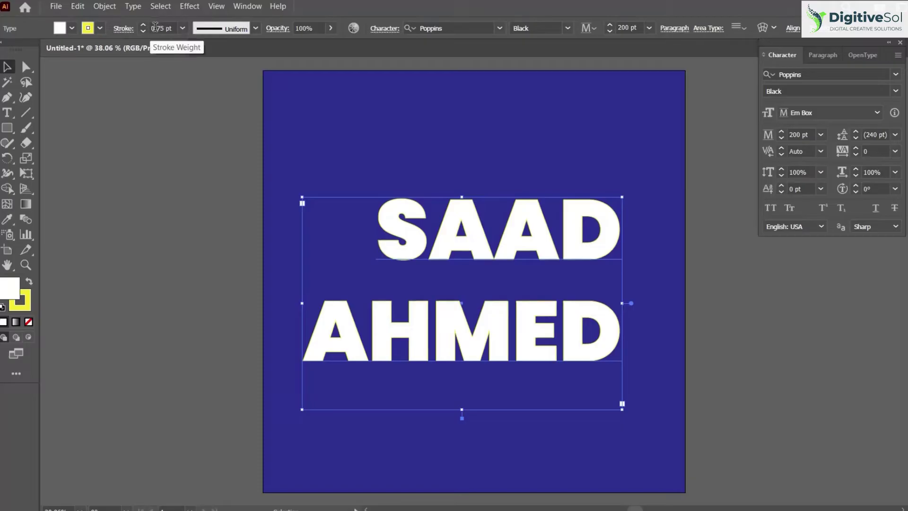
scroll(156, 27, "down", 1)
type("20")
key("Return")
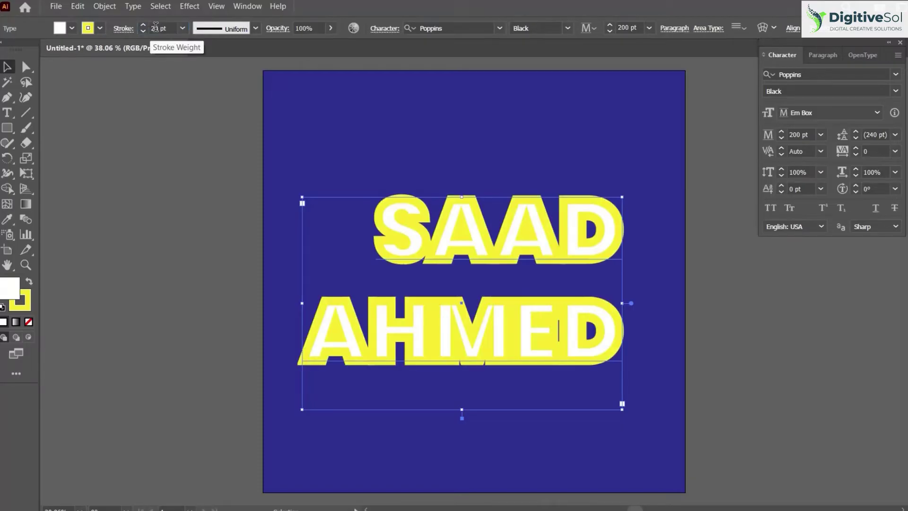
double_click(156, 28)
type("1")
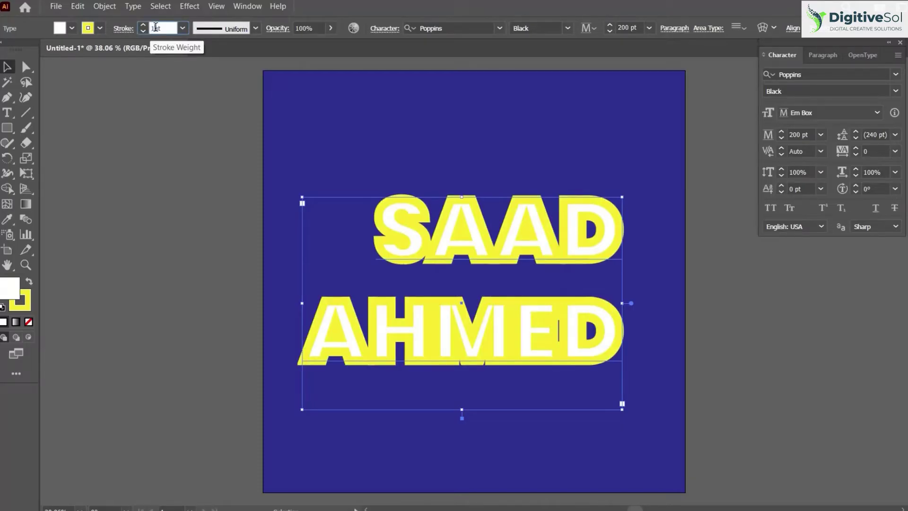
type("0")
key("Return")
Change the name's outline colour to red-orange.
left_click(189, 227)
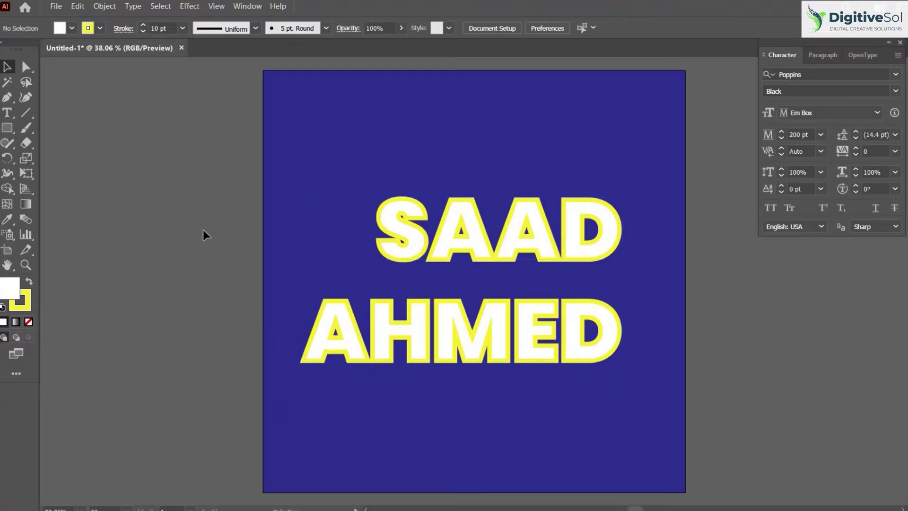
left_click(517, 233)
left_click(99, 29)
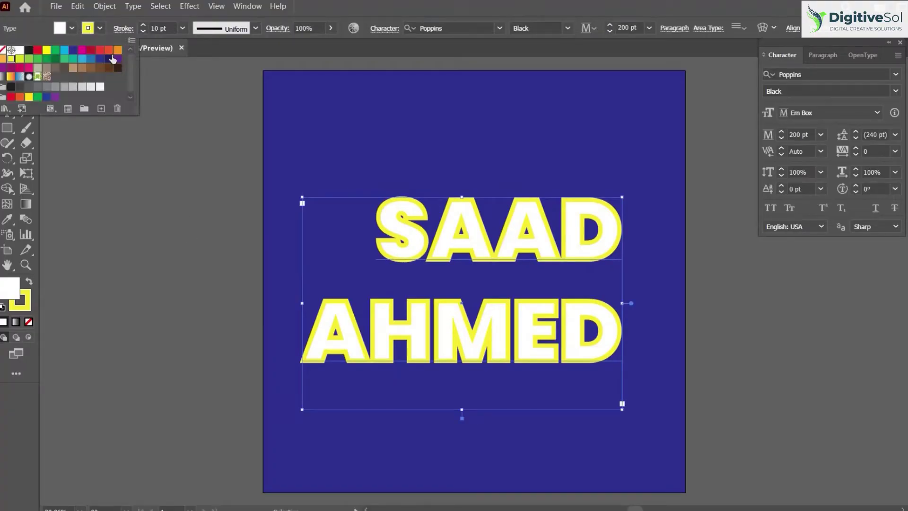
left_click(113, 61)
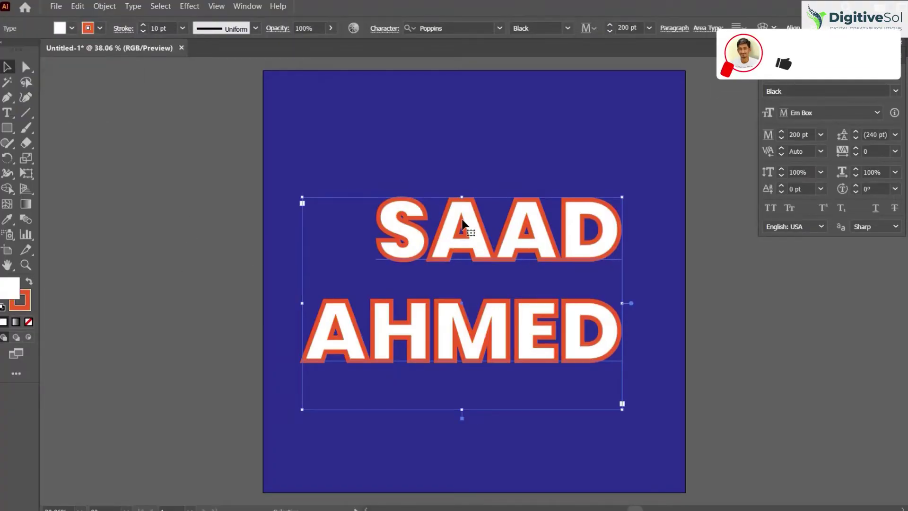
Tighten the line spacing to 196 pt and move the name right and down.
left_click(856, 138)
left_click_drag(856, 138, 856, 138)
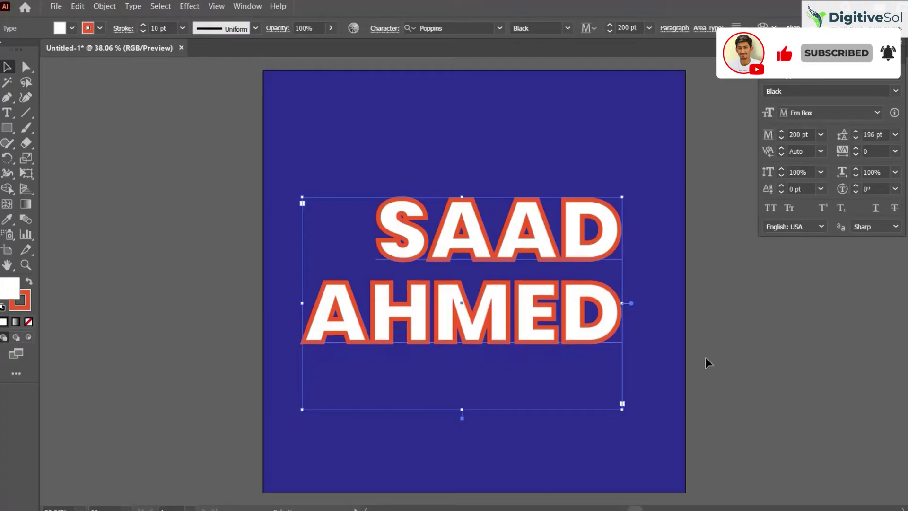
left_click(706, 357)
left_click_drag(555, 262, 561, 271)
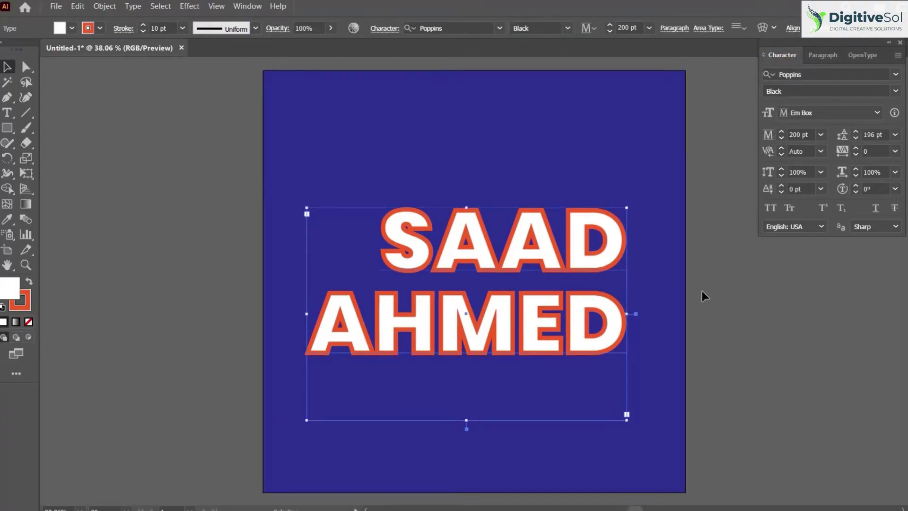
Add a Transform effect to the name moving 1 px horizontally and vertically.
left_click(190, 6)
mouse_move(243, 124)
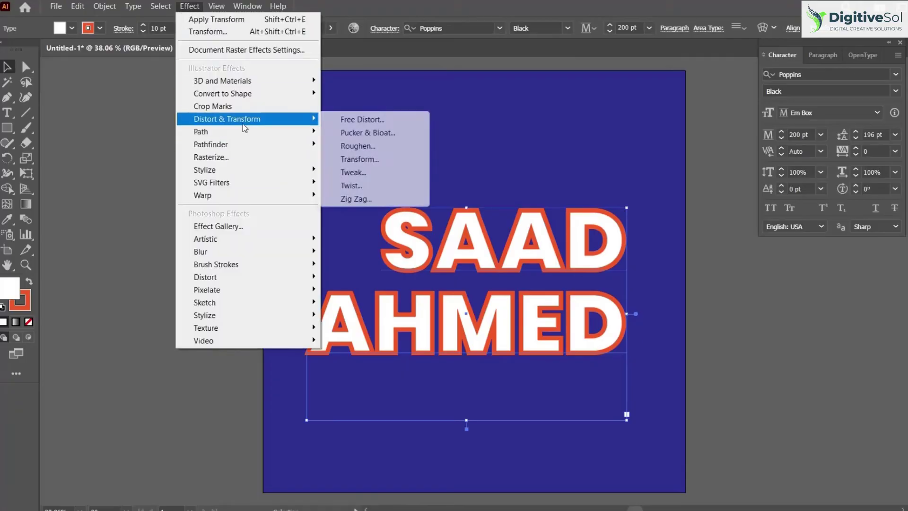
left_click(374, 159)
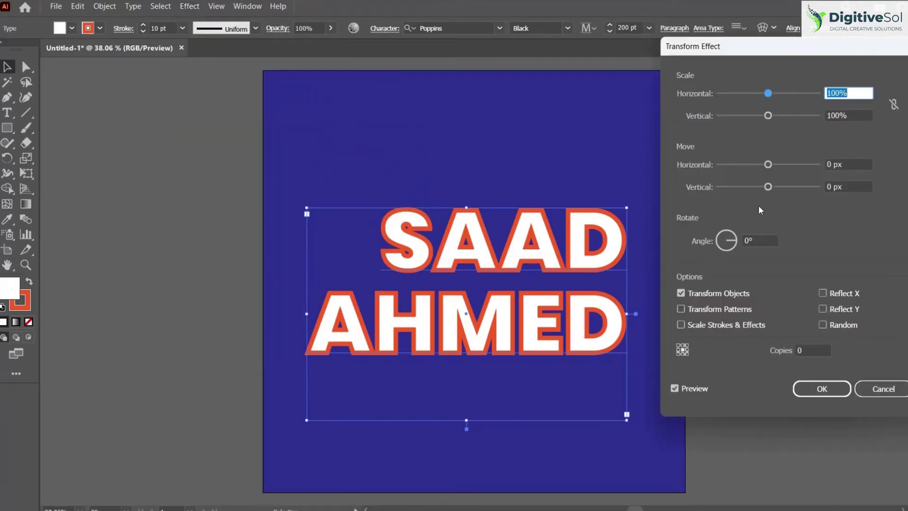
left_click(831, 167)
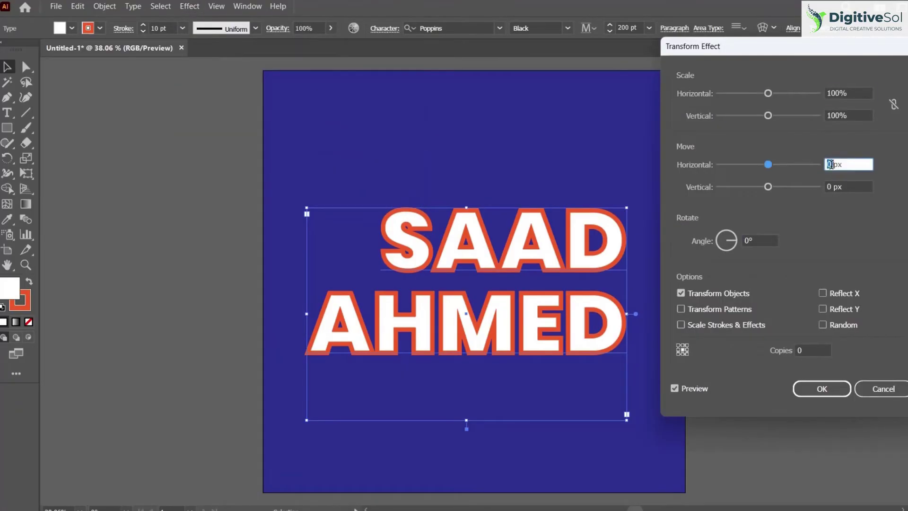
type("1")
key("Tab")
type("1")
key("Tab")
Set 150 copies to build the long shadow, then move the text up-left.
left_click(799, 350)
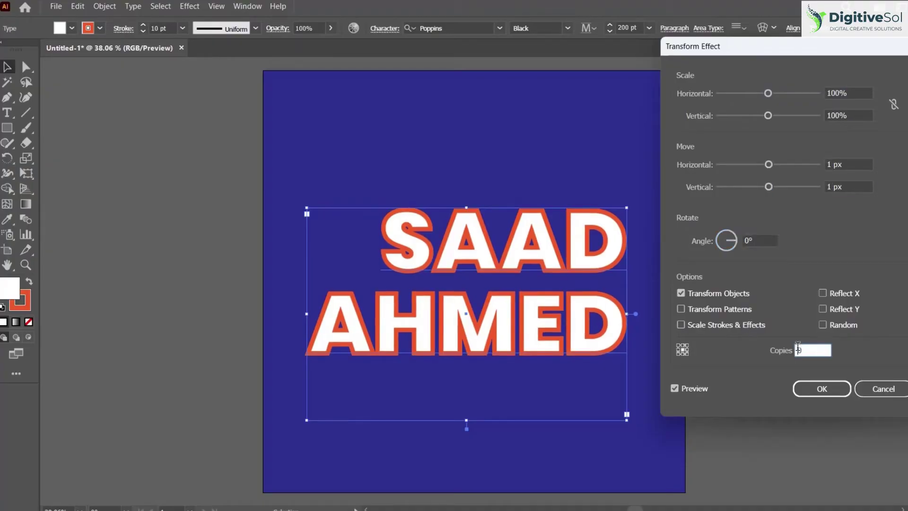
key("Tab")
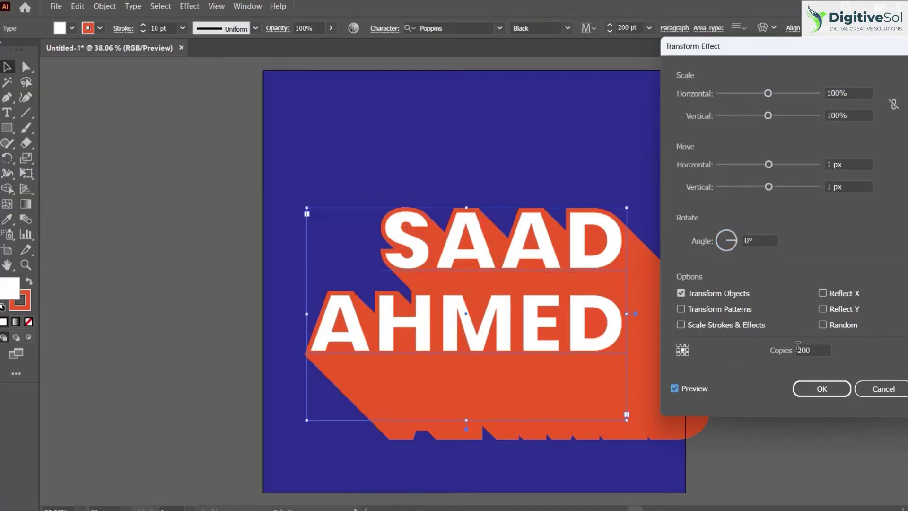
type("150")
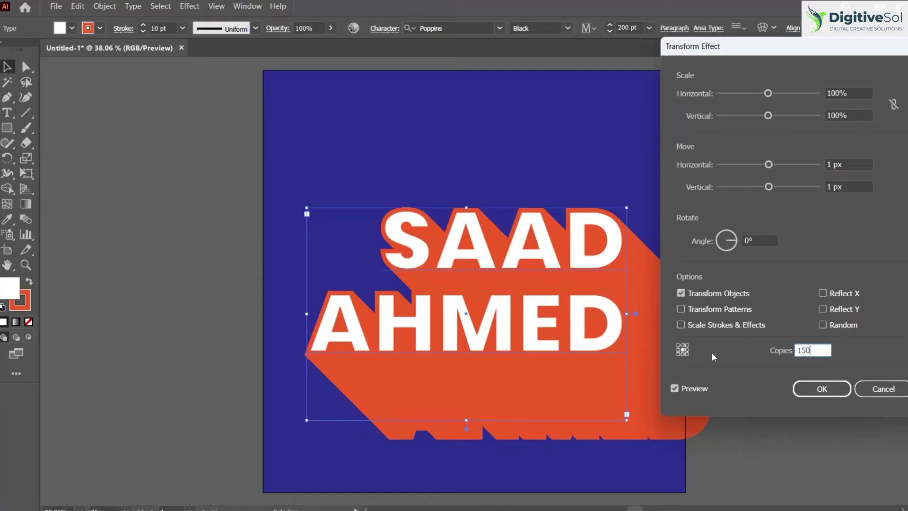
key("Return")
left_click_drag(654, 311, 629, 293)
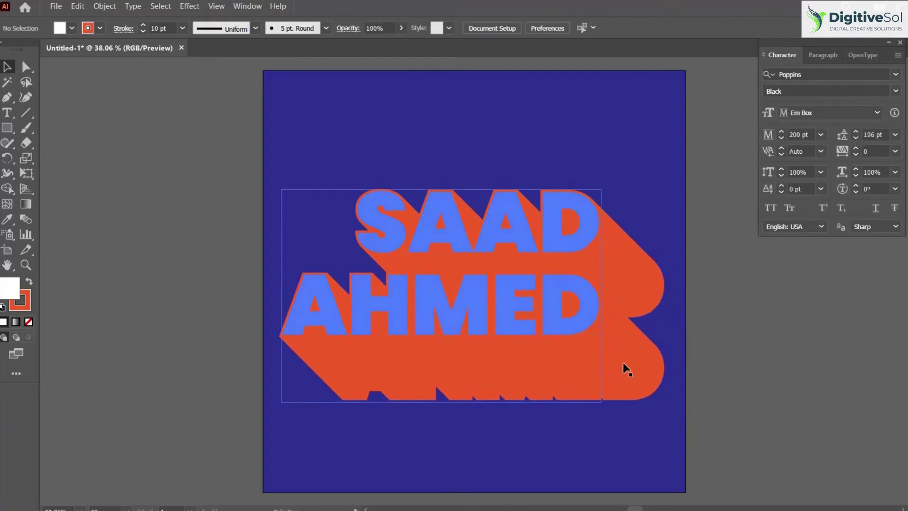
Fine-tune the name's horizontal position on the square.
left_click_drag(623, 368, 626, 368)
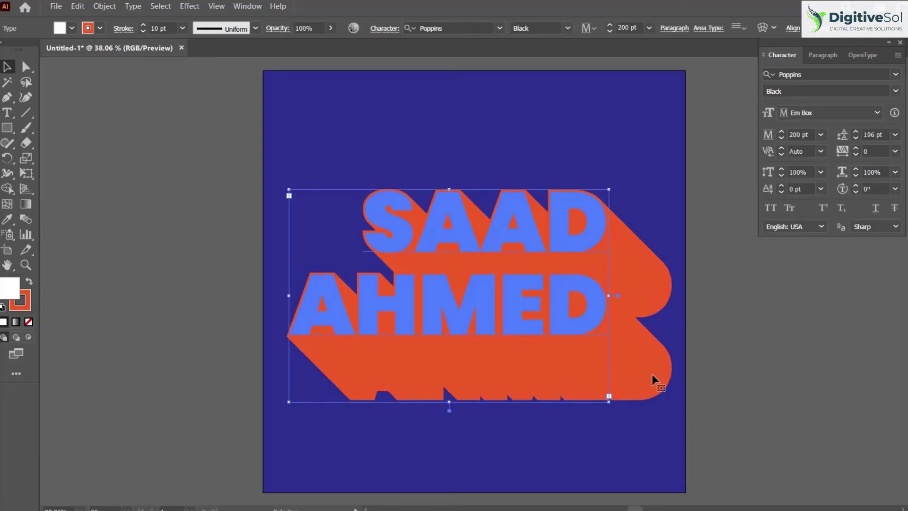
left_click_drag(655, 362, 646, 362)
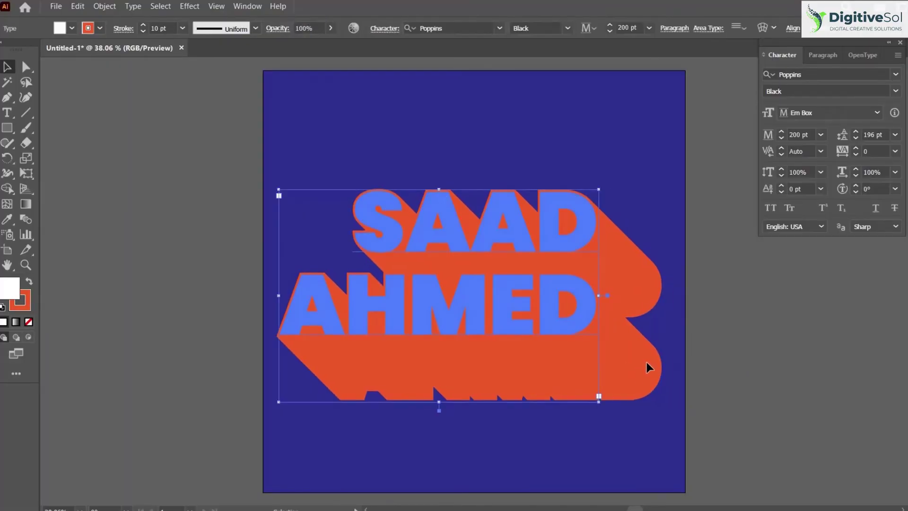
left_click(719, 344)
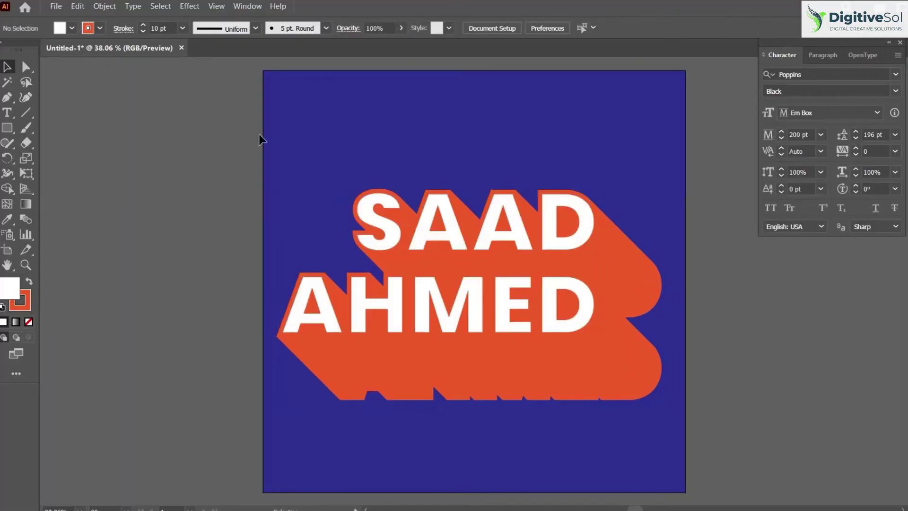
Recolour the text's outline and shadow crimson, and make the background square white.
left_click(100, 30)
left_click(90, 51)
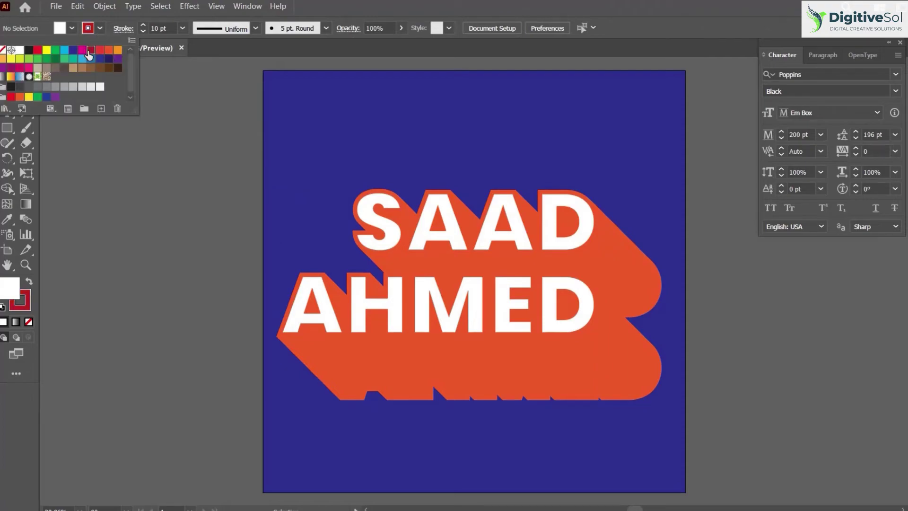
triple_click(370, 194)
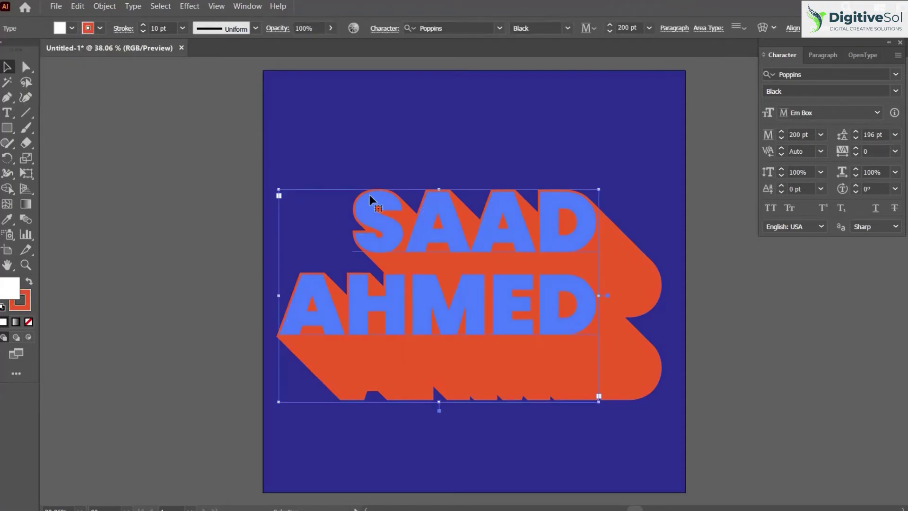
left_click(100, 29)
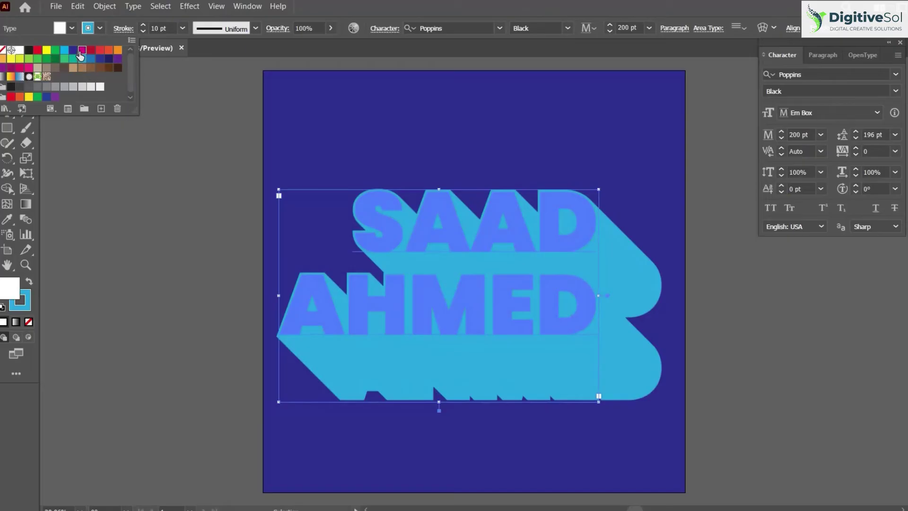
left_click(90, 49)
left_click(155, 237)
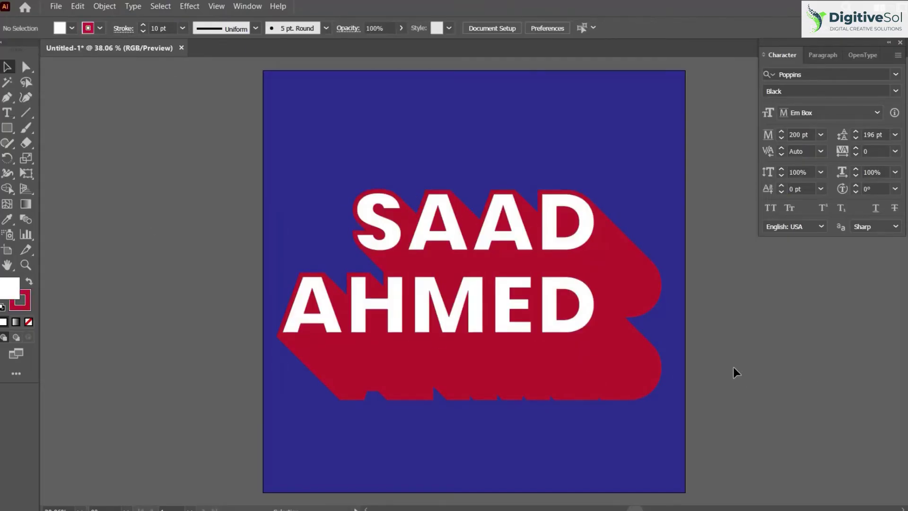
left_click(634, 176)
left_click(744, 135)
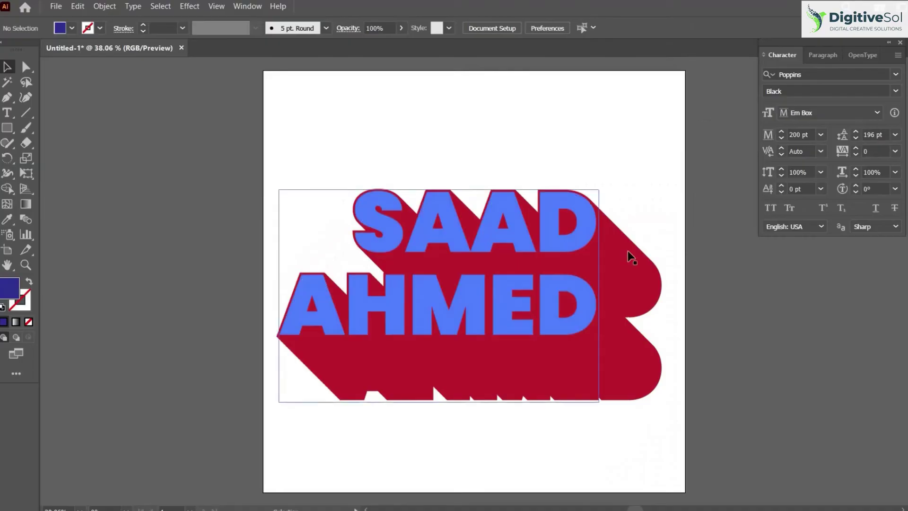
Make the text's outline and extruded shadow black.
left_click(632, 258)
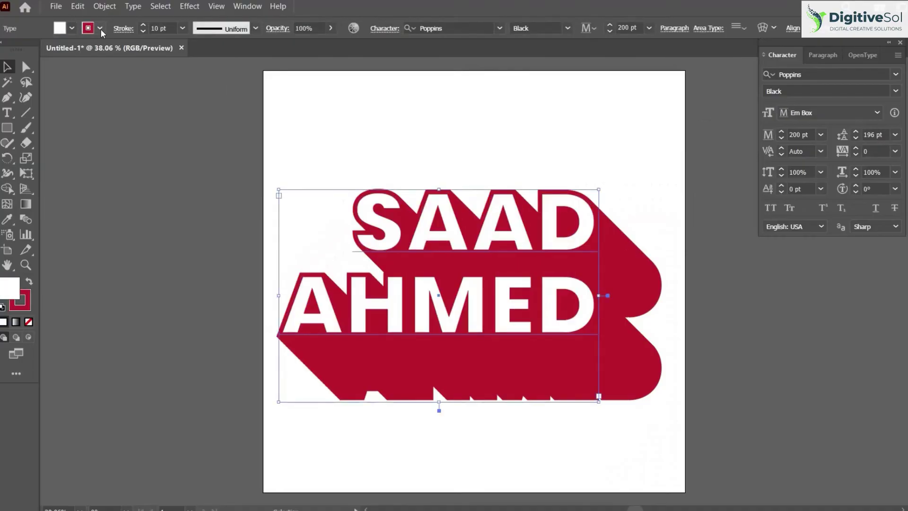
left_click(100, 28)
left_click(29, 50)
left_click(192, 247)
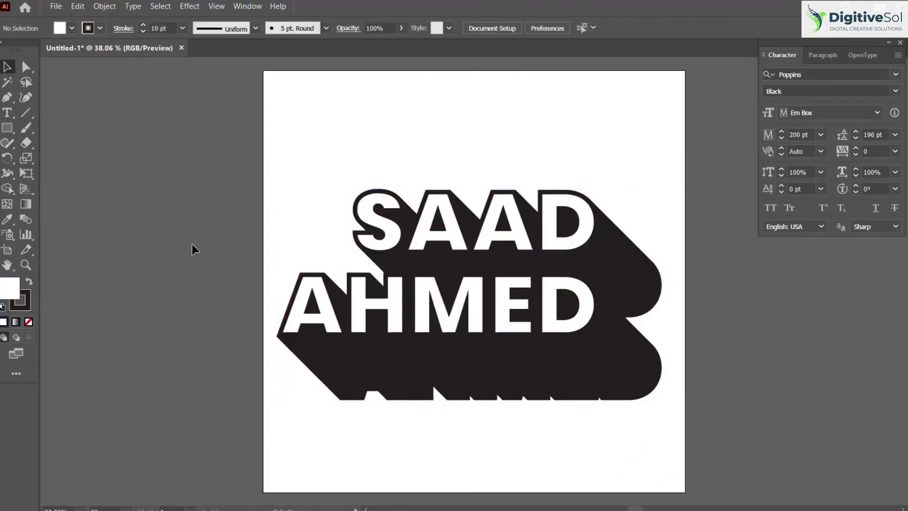
Fill the word AHMED with green.
double_click(582, 318)
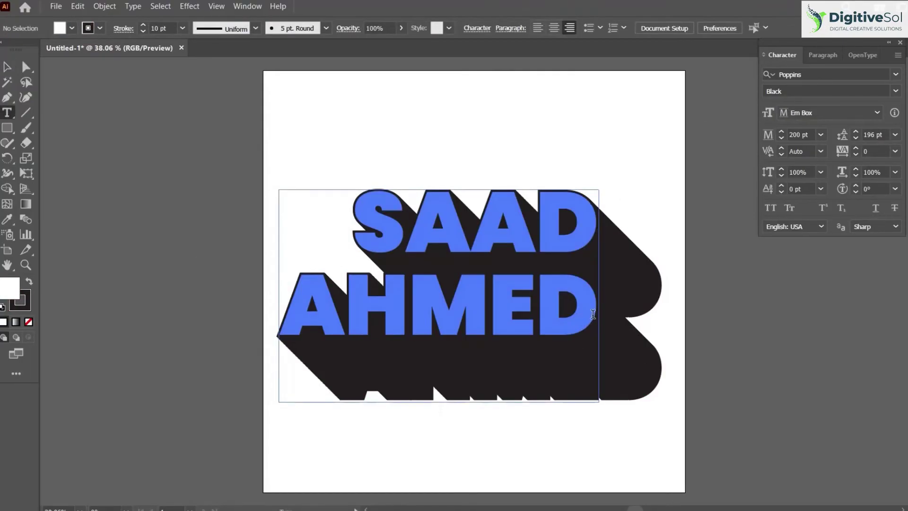
left_click_drag(597, 310, 283, 306)
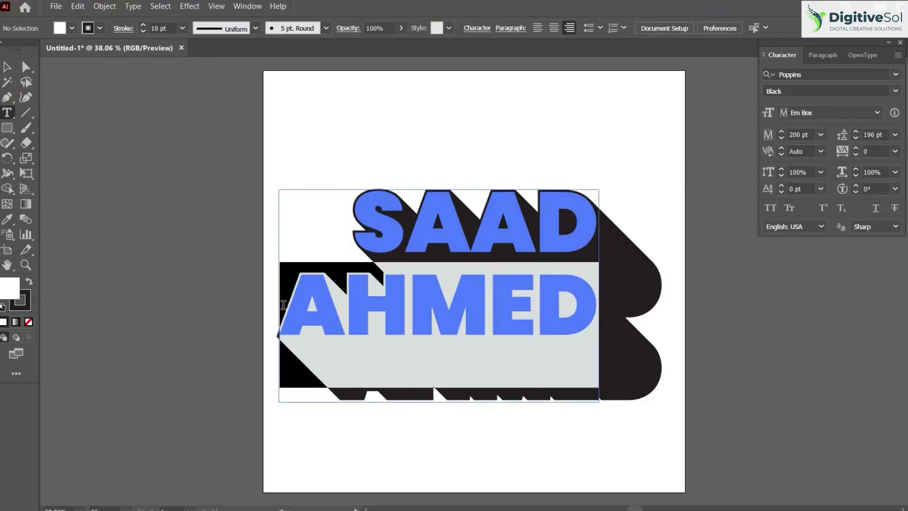
left_click(70, 29)
left_click(64, 59)
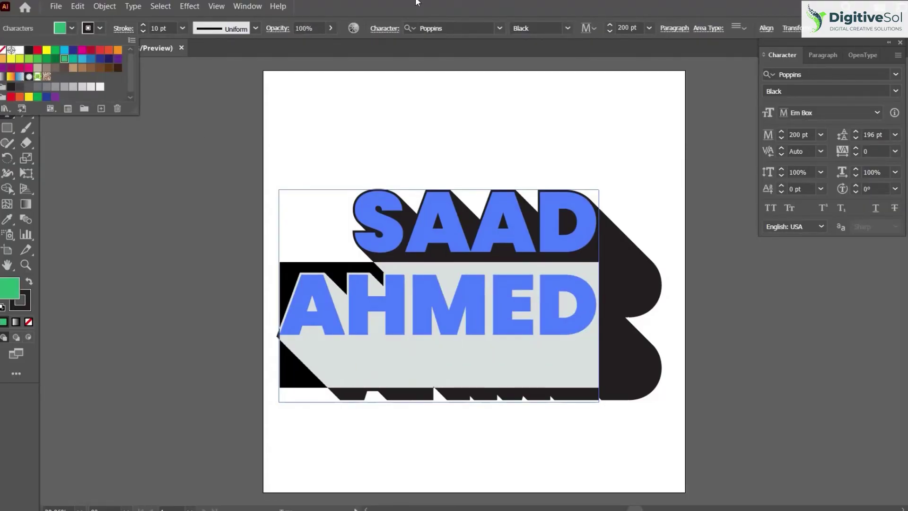
left_click(8, 68)
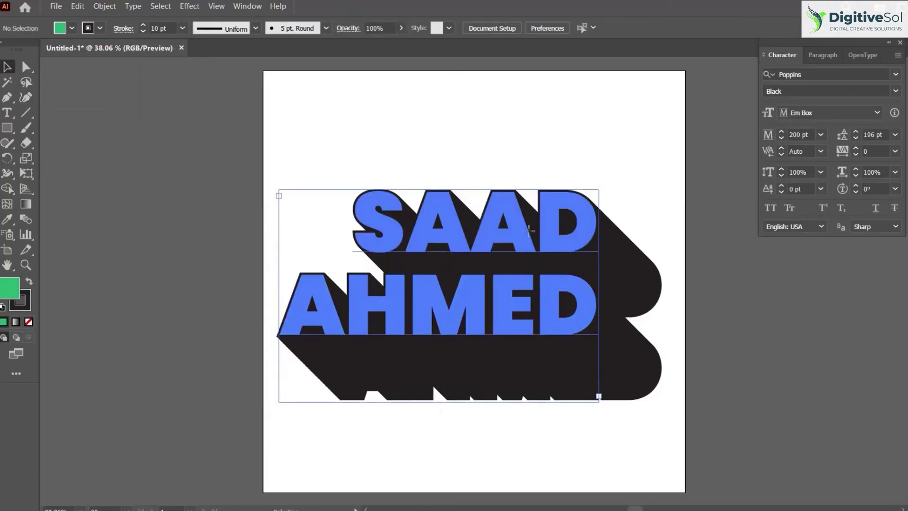
Fill the word SAAD with orange-red.
key("t")
left_click_drag(593, 224, 362, 223)
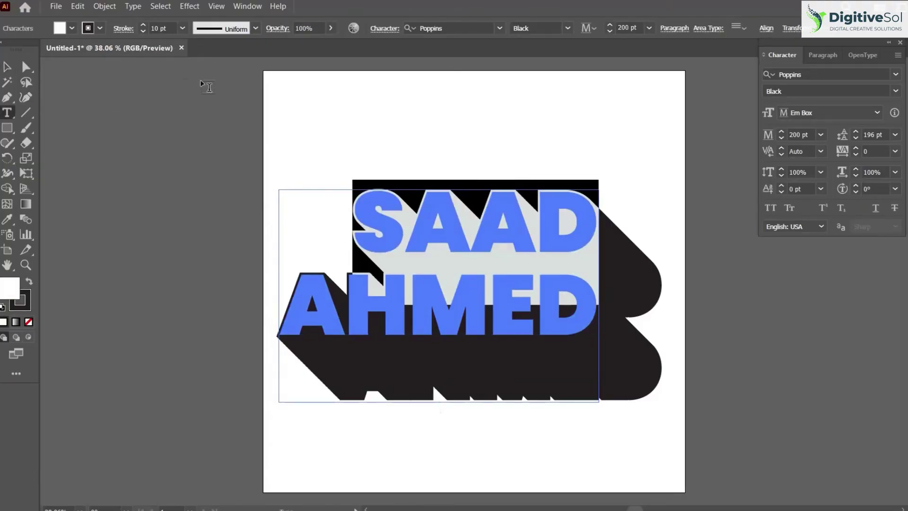
left_click(86, 32)
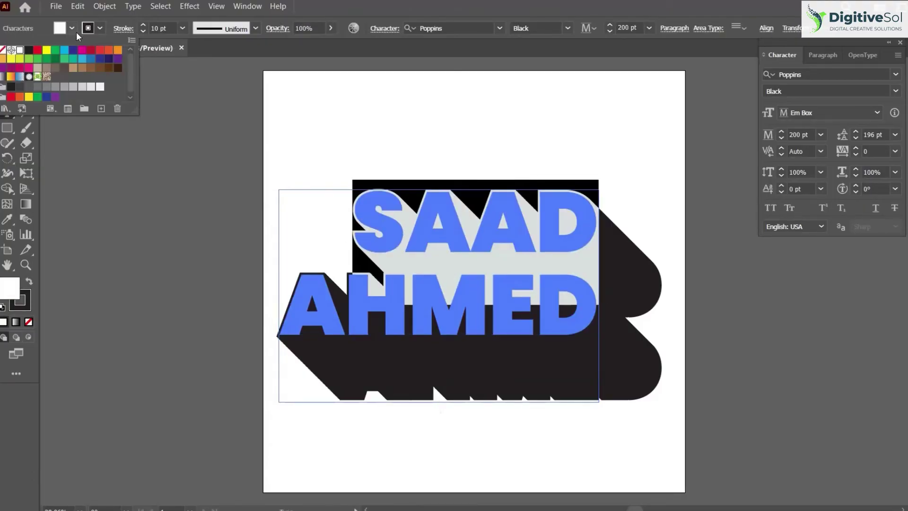
left_click(108, 52)
key("Escape")
left_click(118, 172)
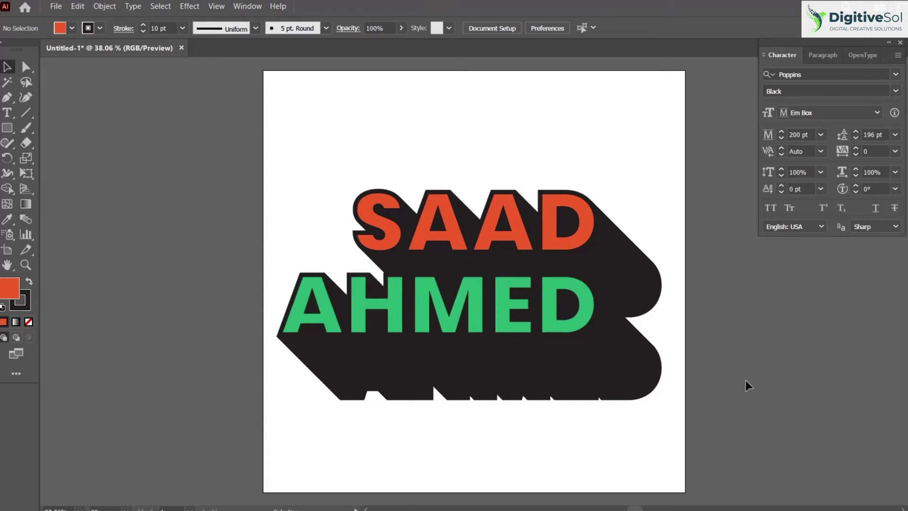
Change the whole name's font to Montserrat Black.
double_click(561, 310)
key("ctrl+a")
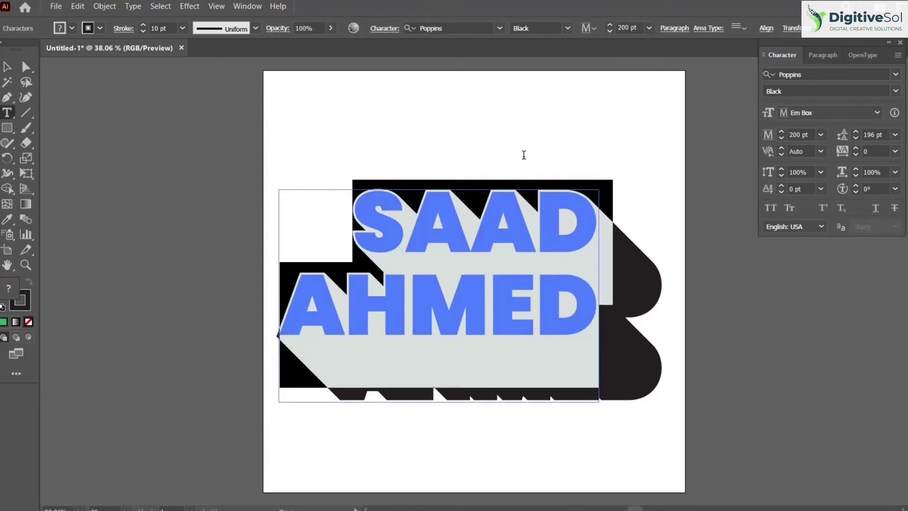
left_click(568, 28)
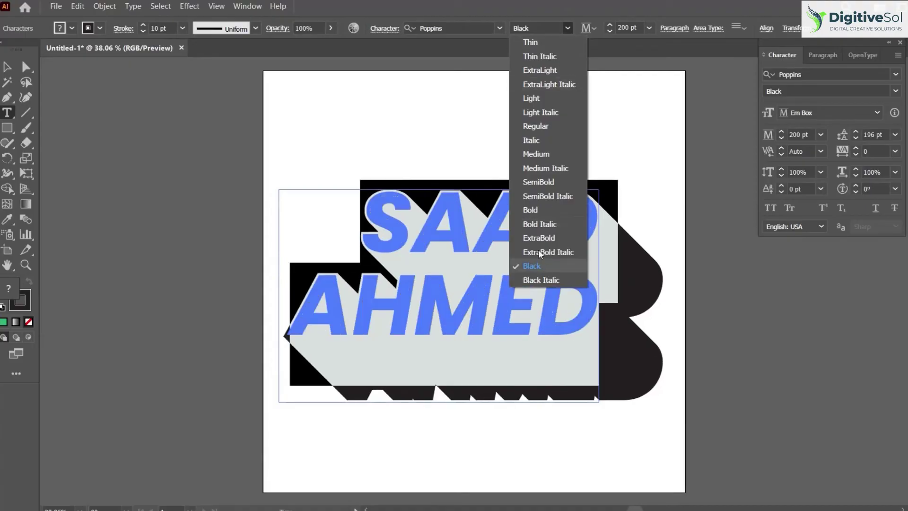
left_click(538, 209)
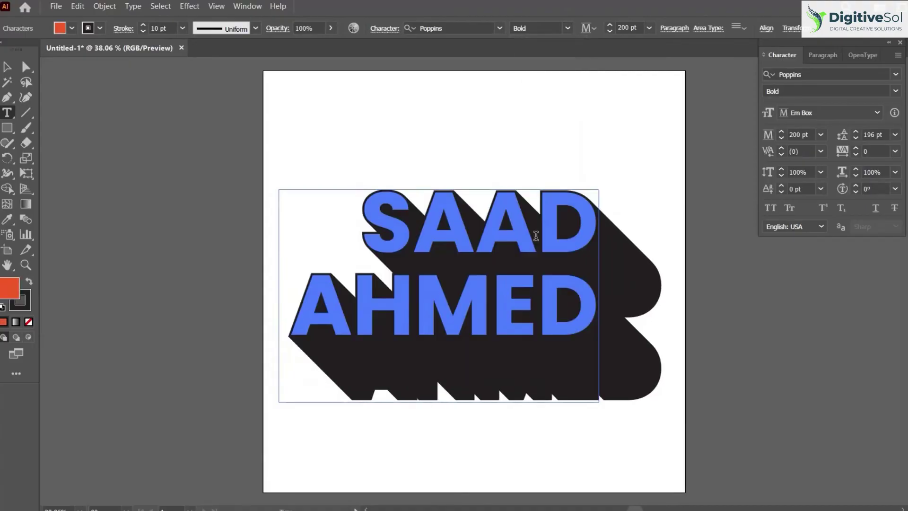
left_click(455, 29)
type("MONTS")
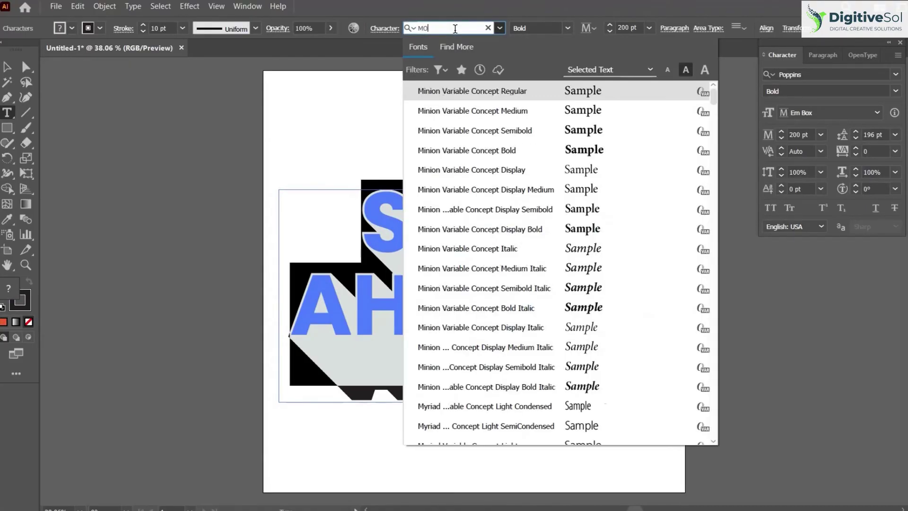
left_click(501, 407)
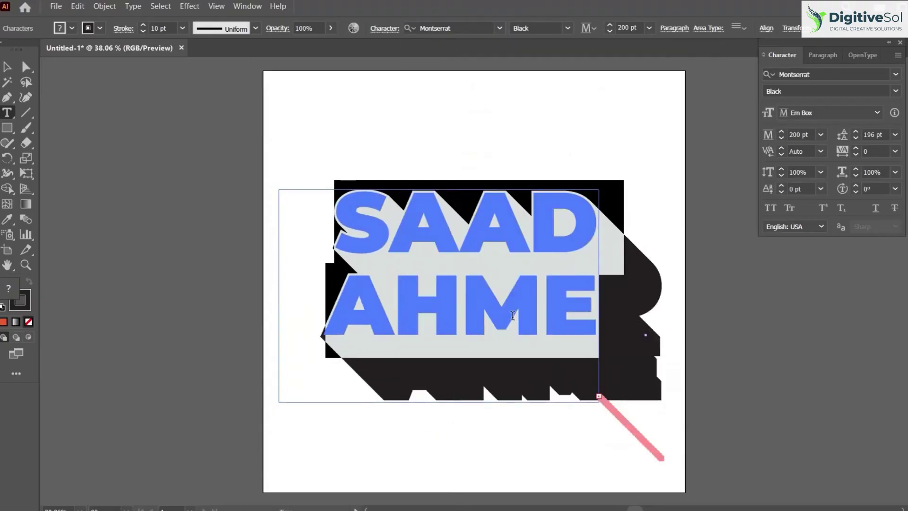
left_click(494, 284)
Widen the text area slightly so AHMED stays on one line.
key("Escape")
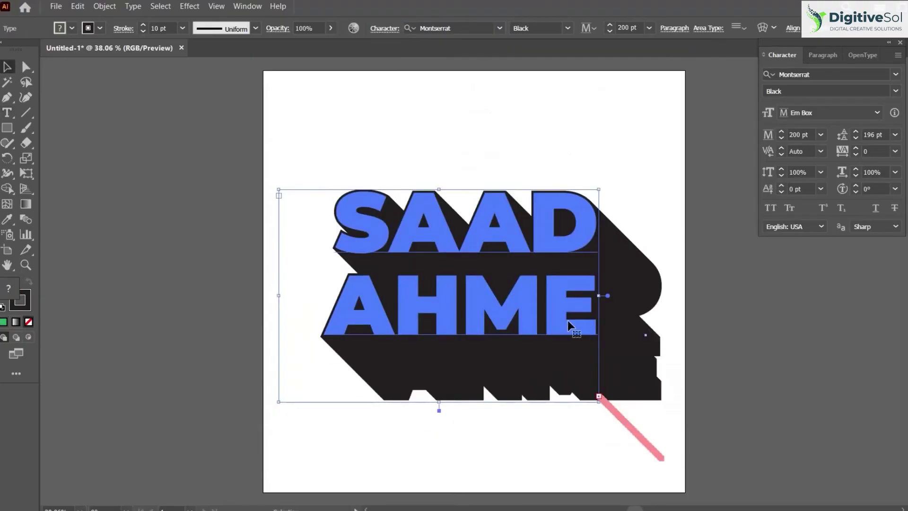
left_click_drag(600, 295, 614, 296)
key("ctrl+shift+a")
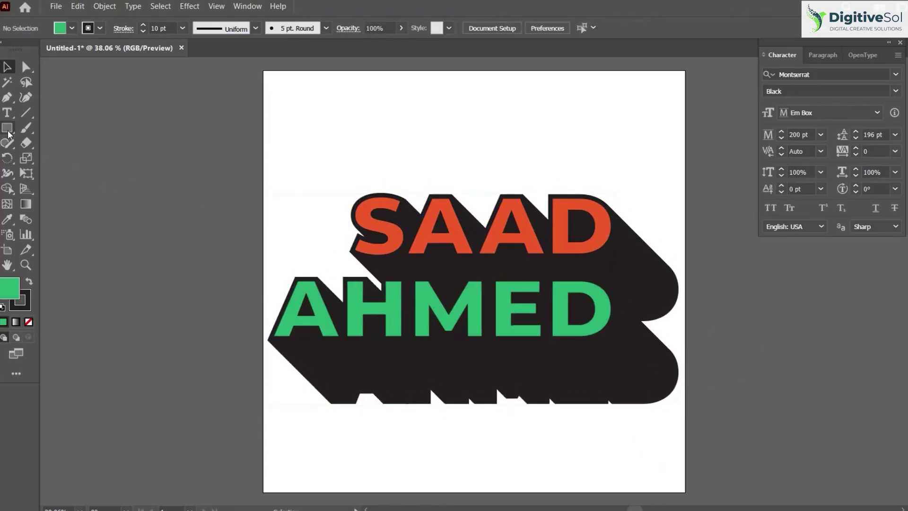
left_click(7, 127)
Draw an artboard-sized rectangle with no stroke and orange fill, placed behind the name.
left_click_drag(262, 71, 685, 448)
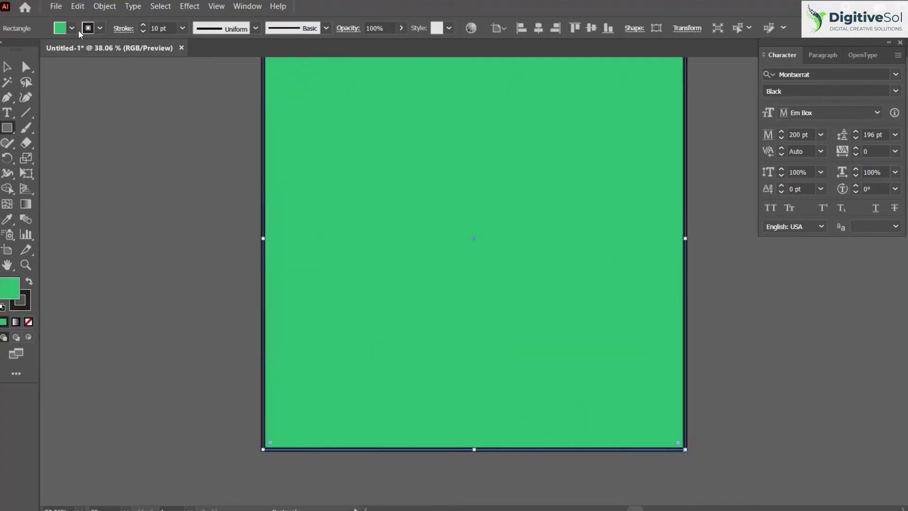
left_click(28, 321)
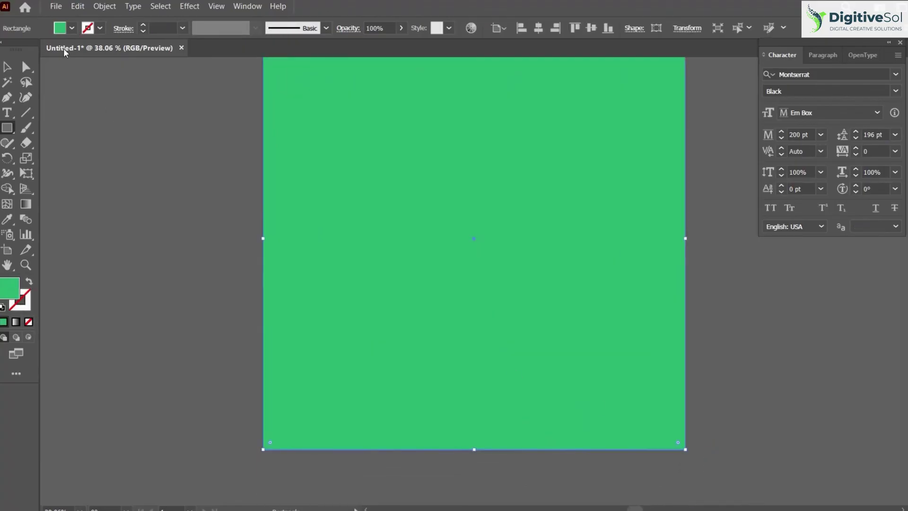
left_click(71, 30)
left_click(117, 50)
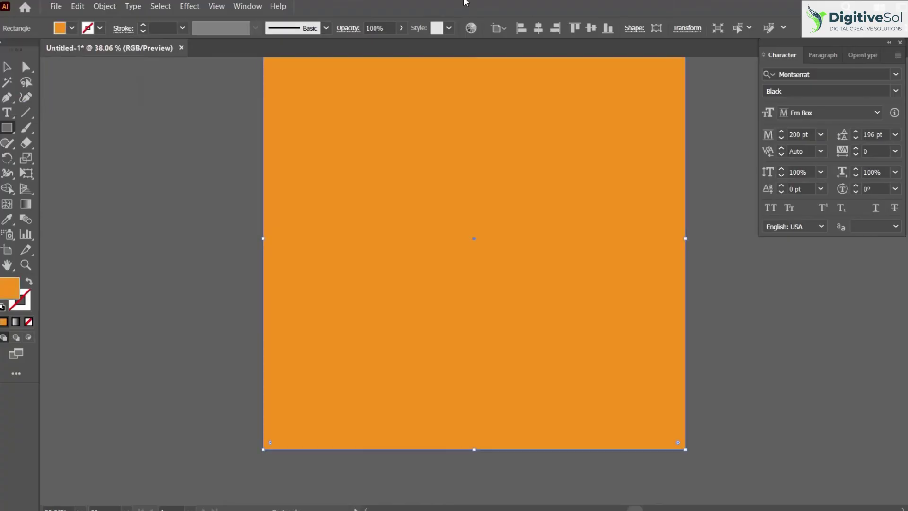
left_click(7, 67)
key("ctrl+v")
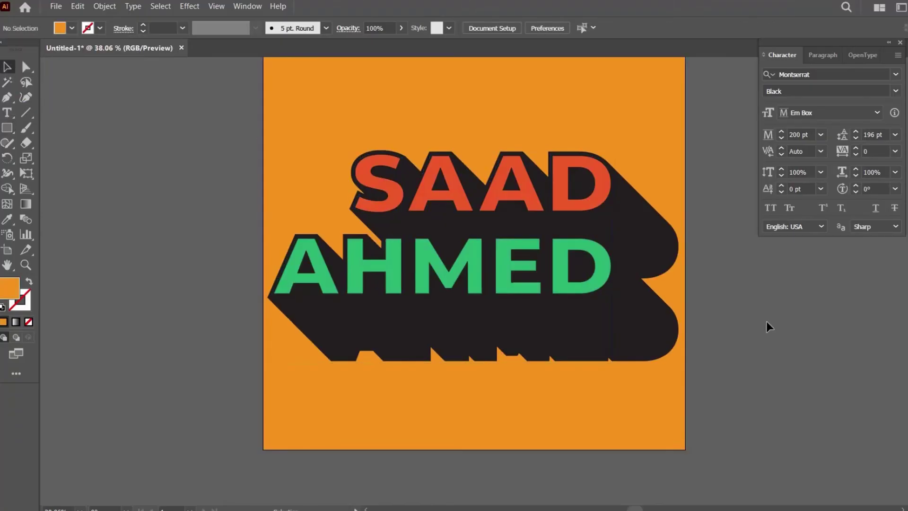
left_click_drag(766, 324, 747, 349)
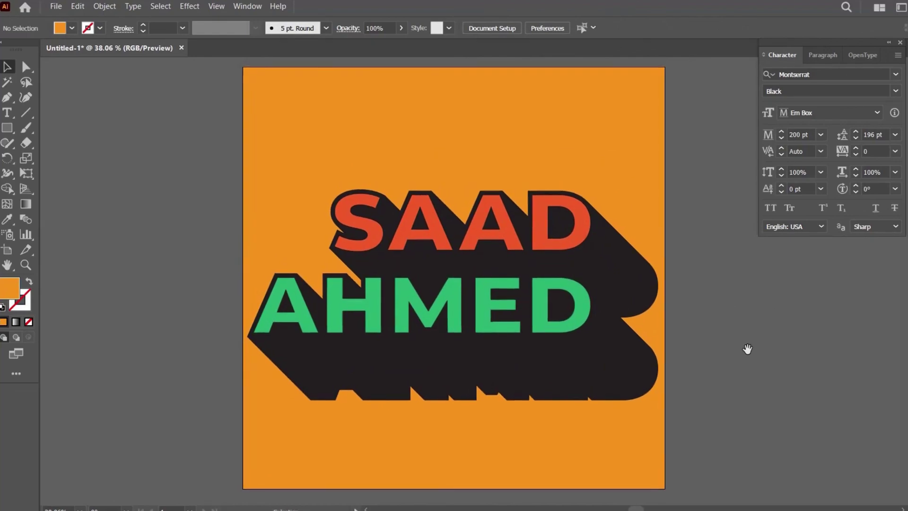